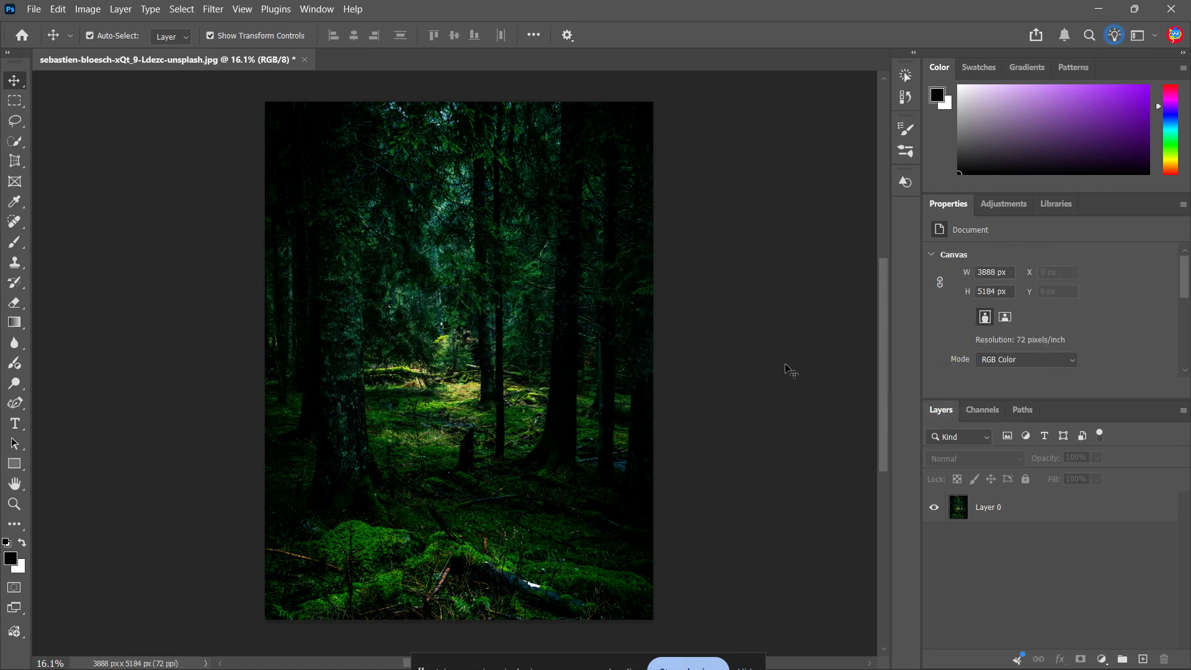
# Activate the Crop tool and clear its 16:9 aspect ratio so the frame can be resized freely.
pyautogui.click(645, 205)
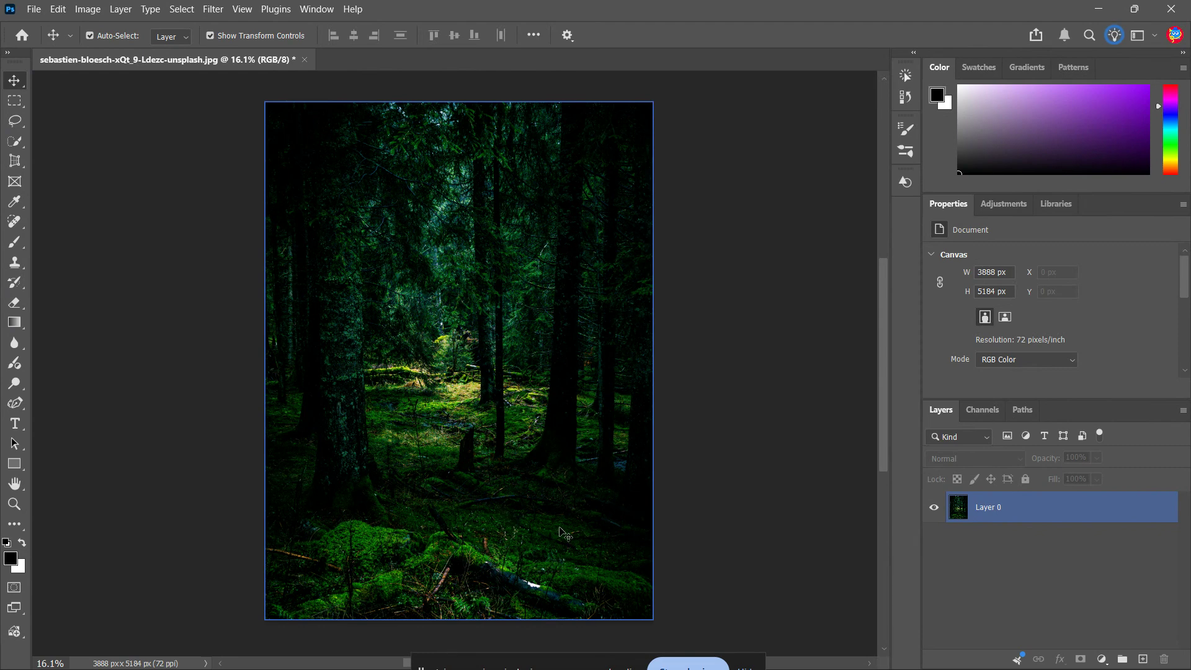
pyautogui.click(133, 276)
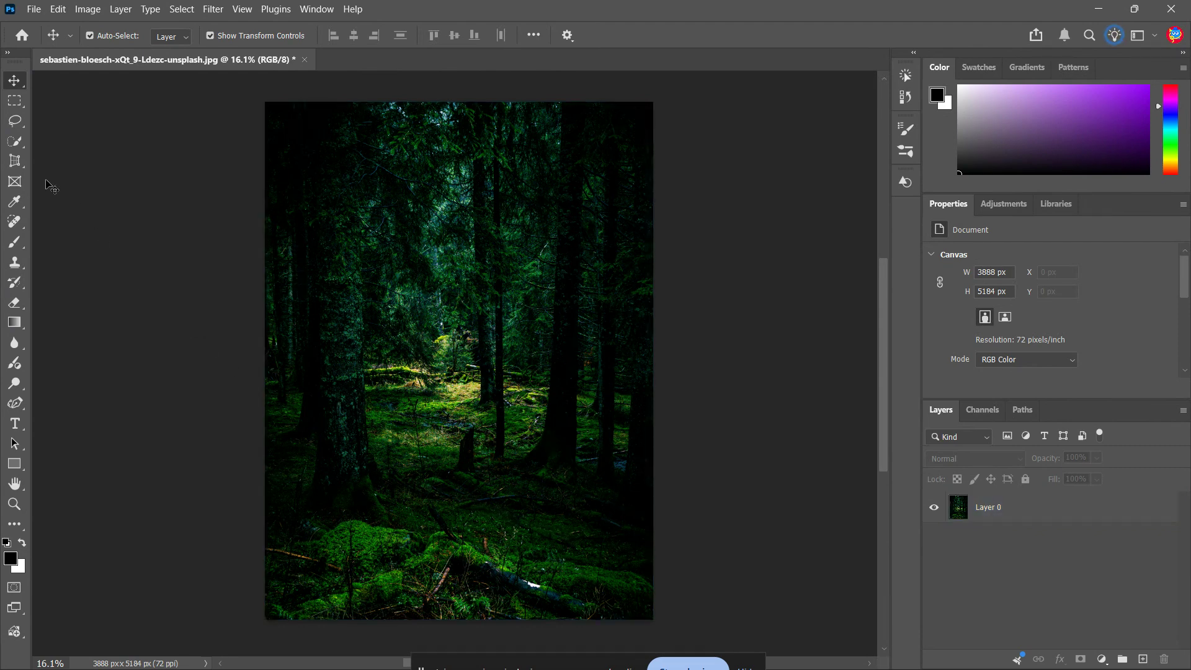
pyautogui.click(22, 166)
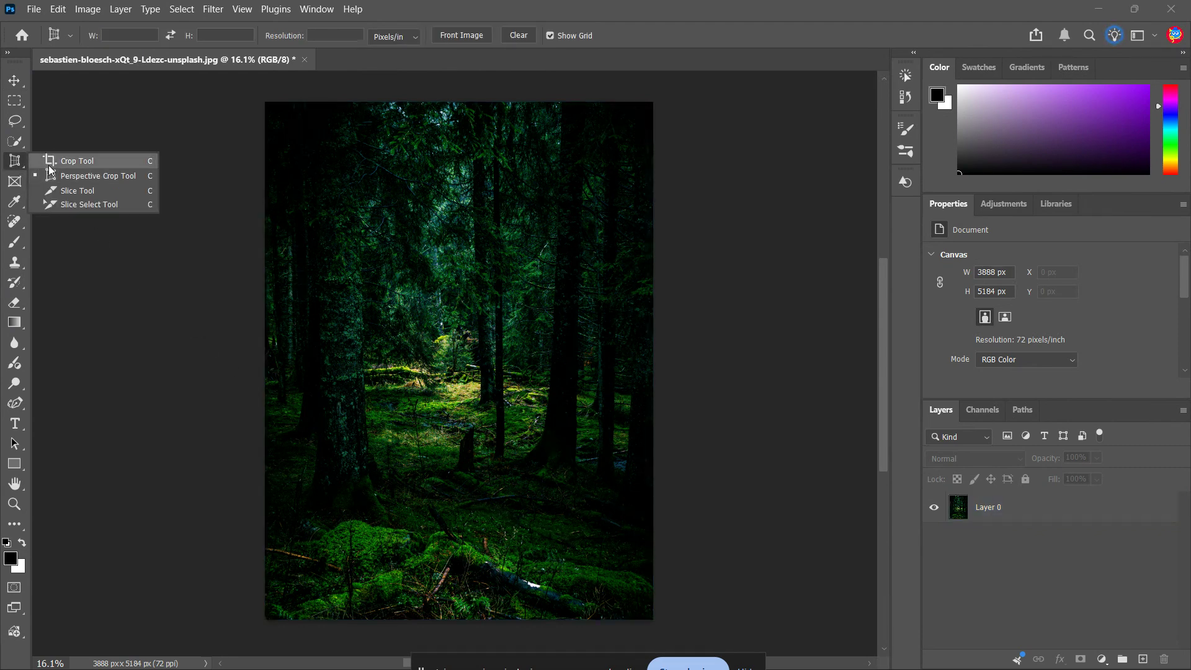
pyautogui.click(49, 162)
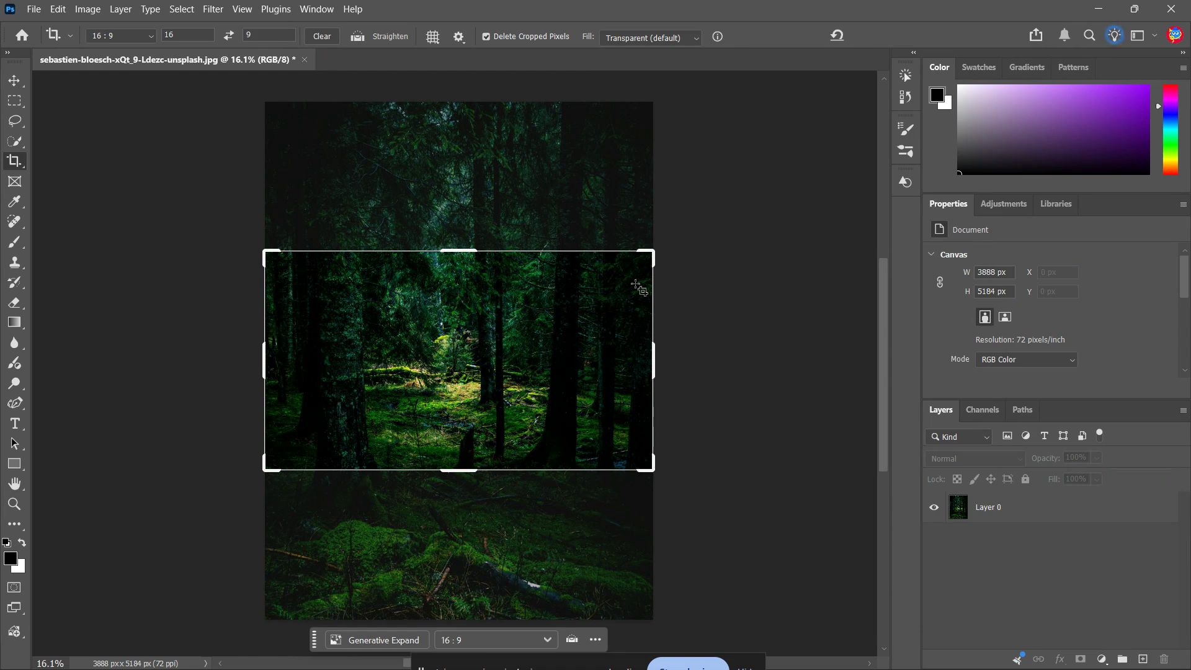
pyautogui.click(322, 36)
# Resize the crop frame to keep the photo's full width while trimming its upper and lower edges.
pyautogui.moveTo(271, 255); pyautogui.dragTo(267, 200)
pyautogui.scroll(-2, 338, 266)
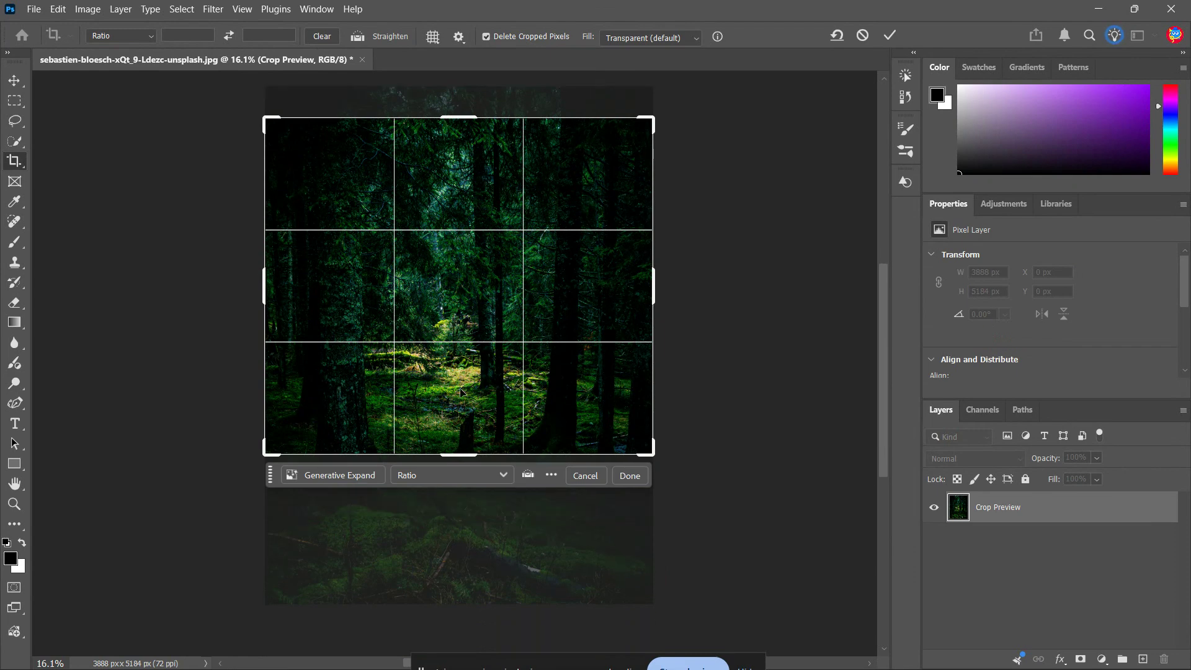
pyautogui.moveTo(452, 459); pyautogui.dragTo(452, 493)
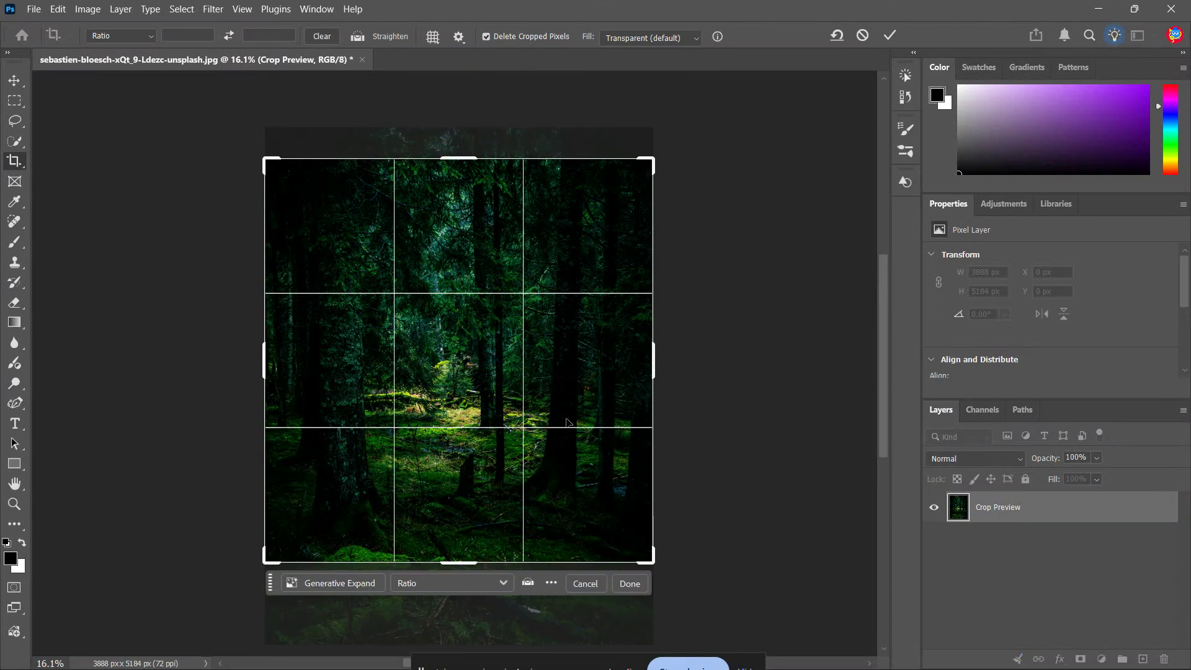
pyautogui.moveTo(656, 371)
pyautogui.mouseDown()
pyautogui.moveTo(622, 363)
pyautogui.moveTo(686, 364)
pyautogui.moveTo(659, 362)
pyautogui.mouseUp()
pyautogui.scroll(-7, 460, 430)
pyautogui.scroll(12, 461, 430)
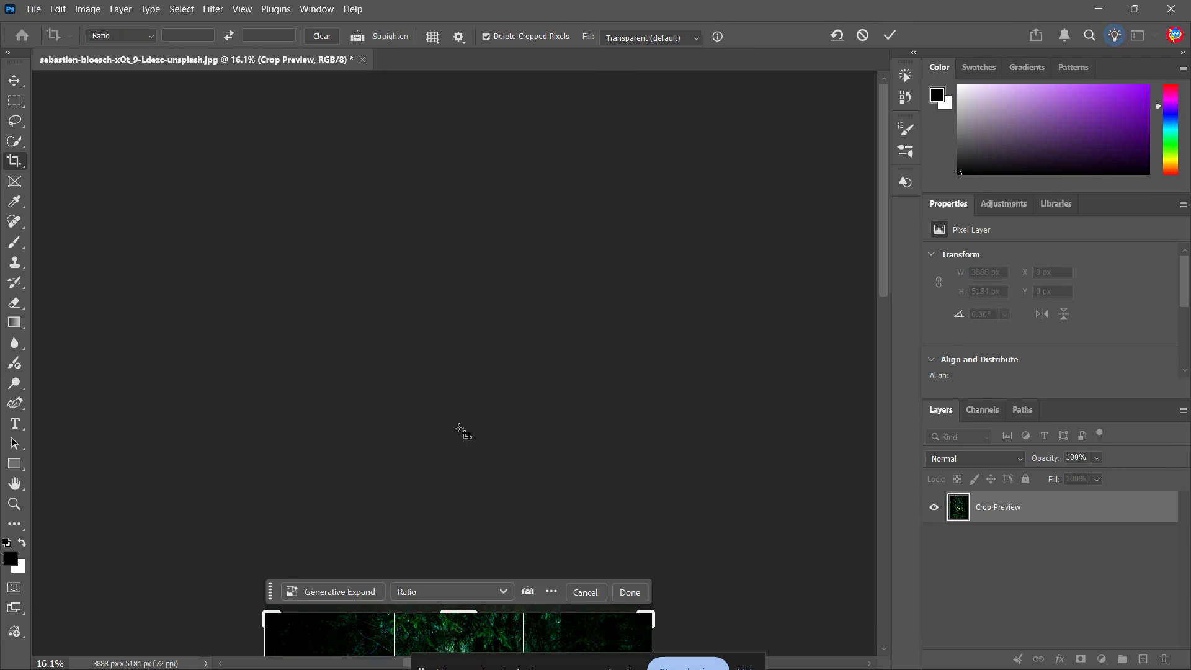
pyautogui.scroll(-12, 460, 431)
pyautogui.scroll(8, 460, 431)
pyautogui.scroll(-5, 459, 431)
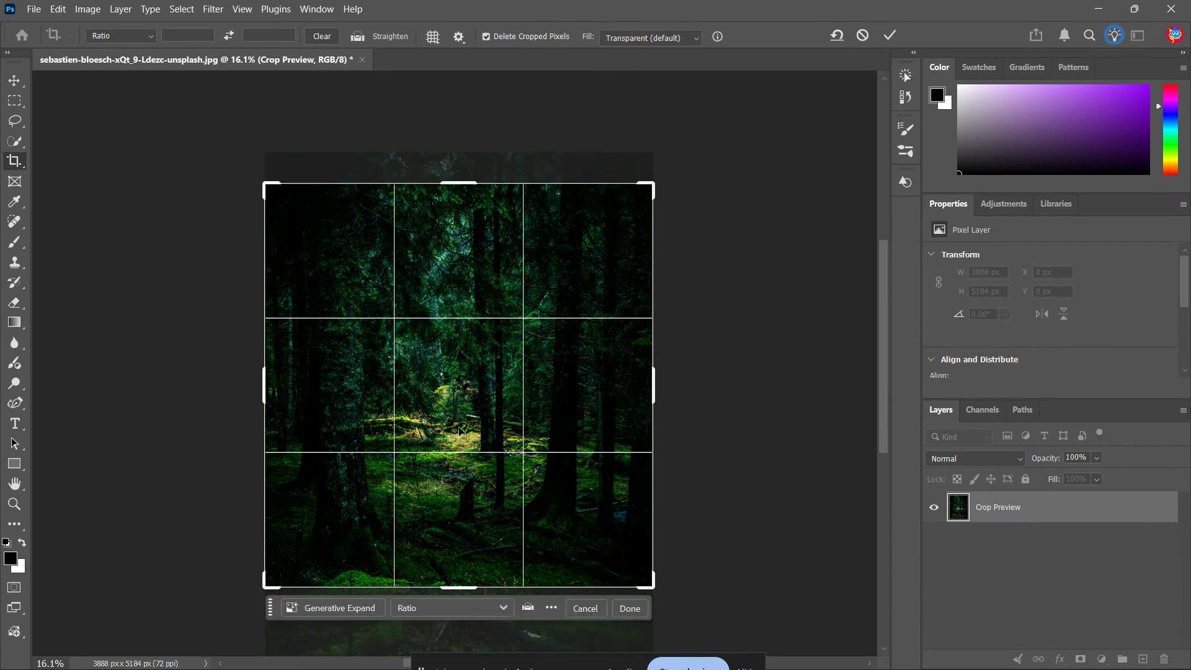
# Reposition the photo inside the crop frame, crop it to about 3888 x 4037 px, and undo the crop.
pyautogui.moveTo(638, 526); pyautogui.dragTo(637, 559)
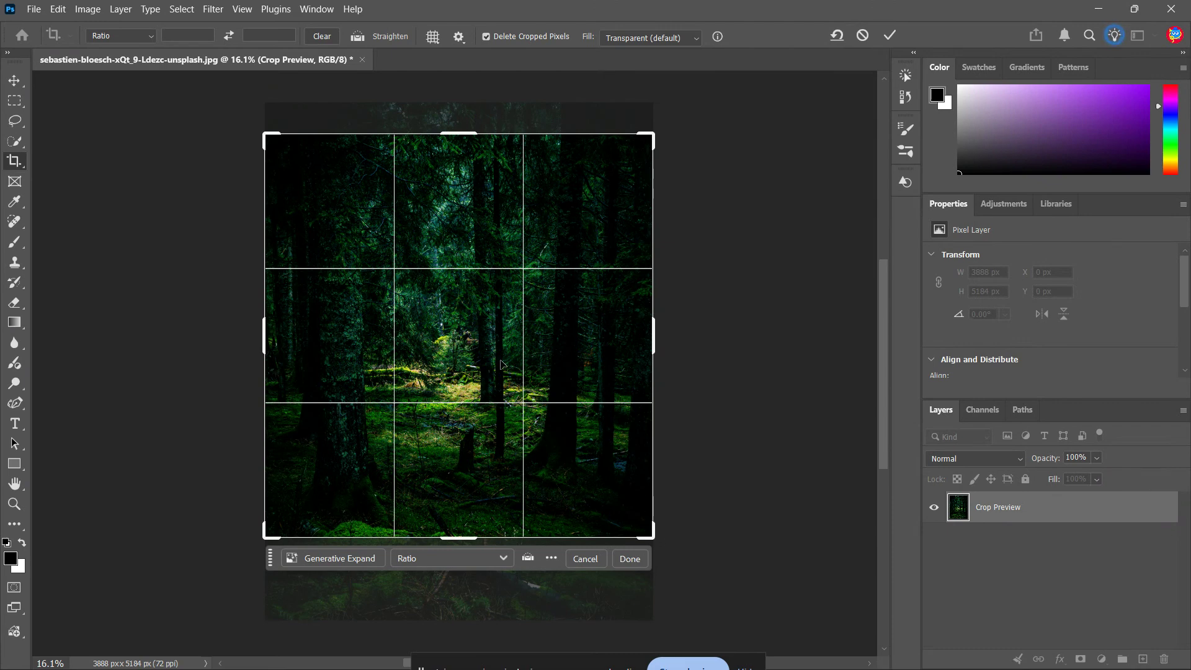
pyautogui.moveTo(502, 365)
pyautogui.mouseDown()
pyautogui.moveTo(505, 321)
pyautogui.moveTo(507, 421)
pyautogui.moveTo(503, 325)
pyautogui.moveTo(602, 319)
pyautogui.moveTo(504, 323)
pyautogui.moveTo(502, 375)
pyautogui.moveTo(506, 356)
pyautogui.mouseUp()
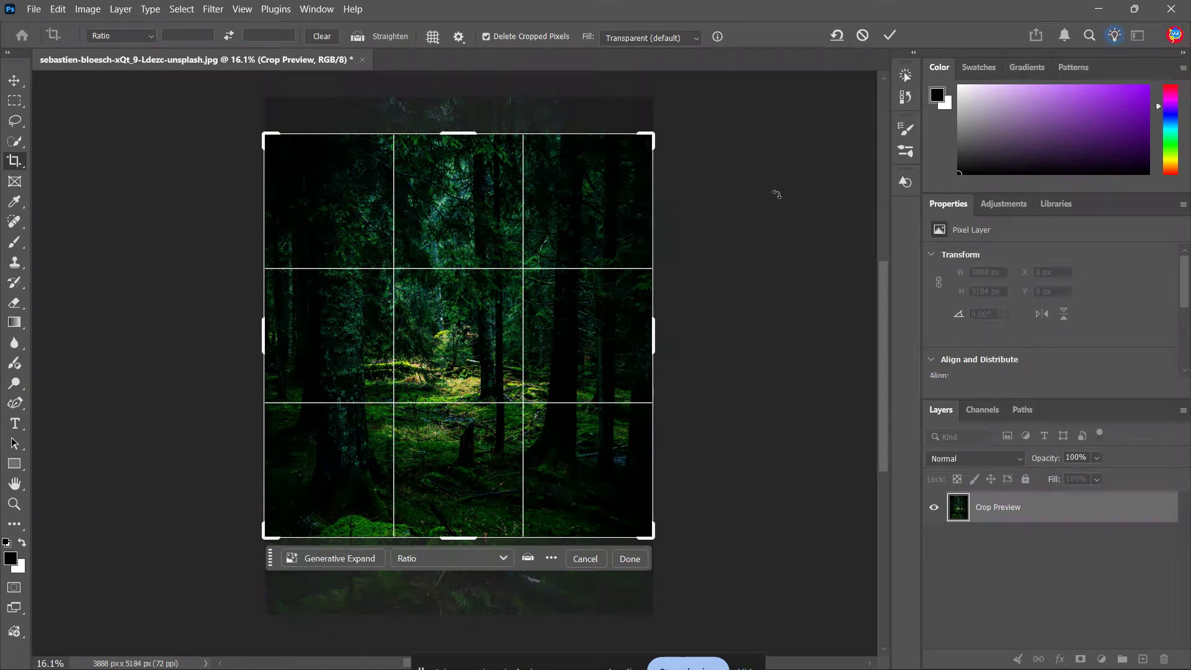
pyautogui.press('Return')
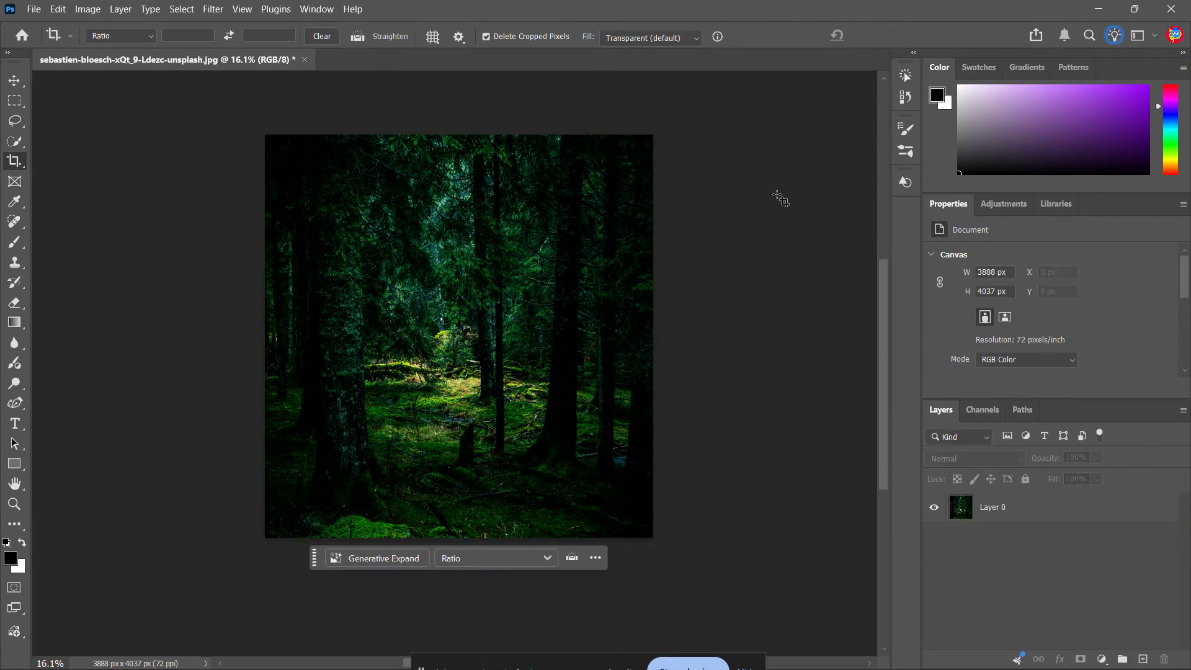
pyautogui.hotkey('ctrl', 'z')
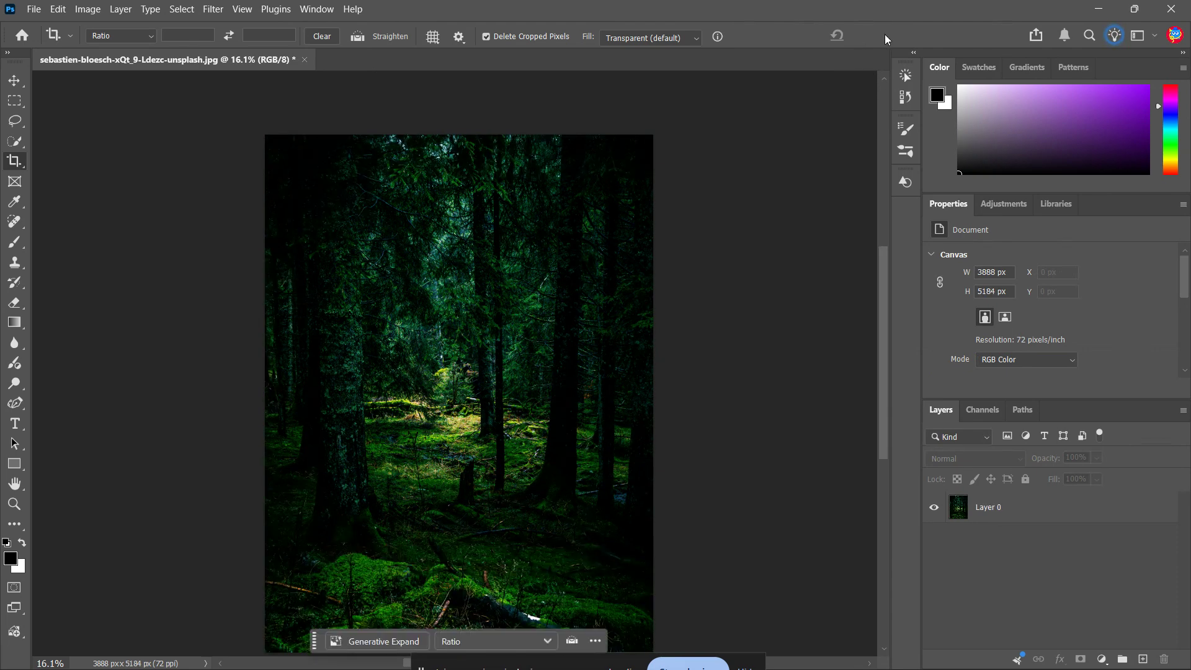
# Frame a new full-width crop that trims the photo's upper and lower edges, with Delete Cropped Pixels turned off.
pyautogui.hotkey('shift', 'c')
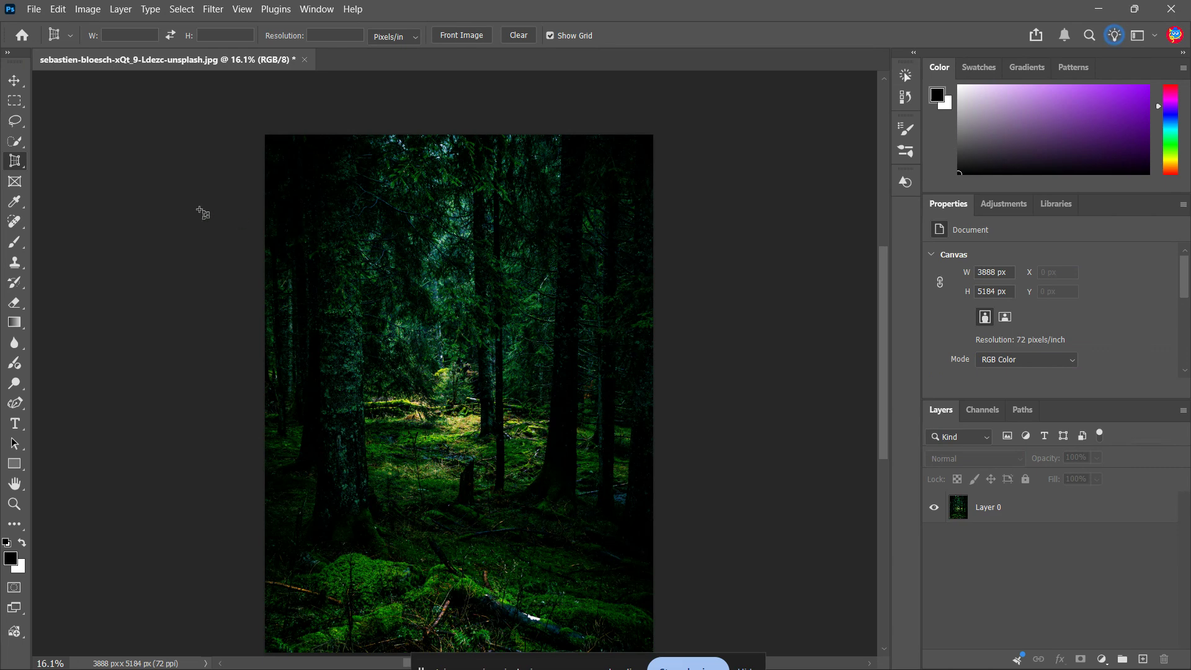
pyautogui.rightClick(13, 164)
pyautogui.click(50, 160)
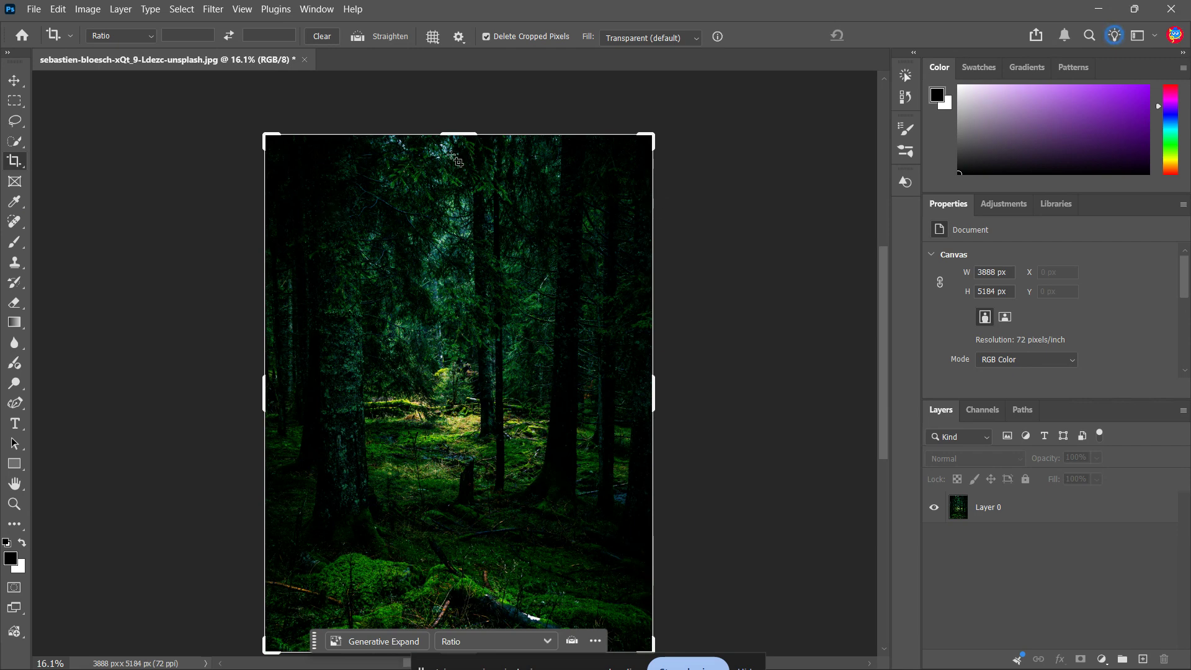
pyautogui.moveTo(459, 134); pyautogui.dragTo(457, 187)
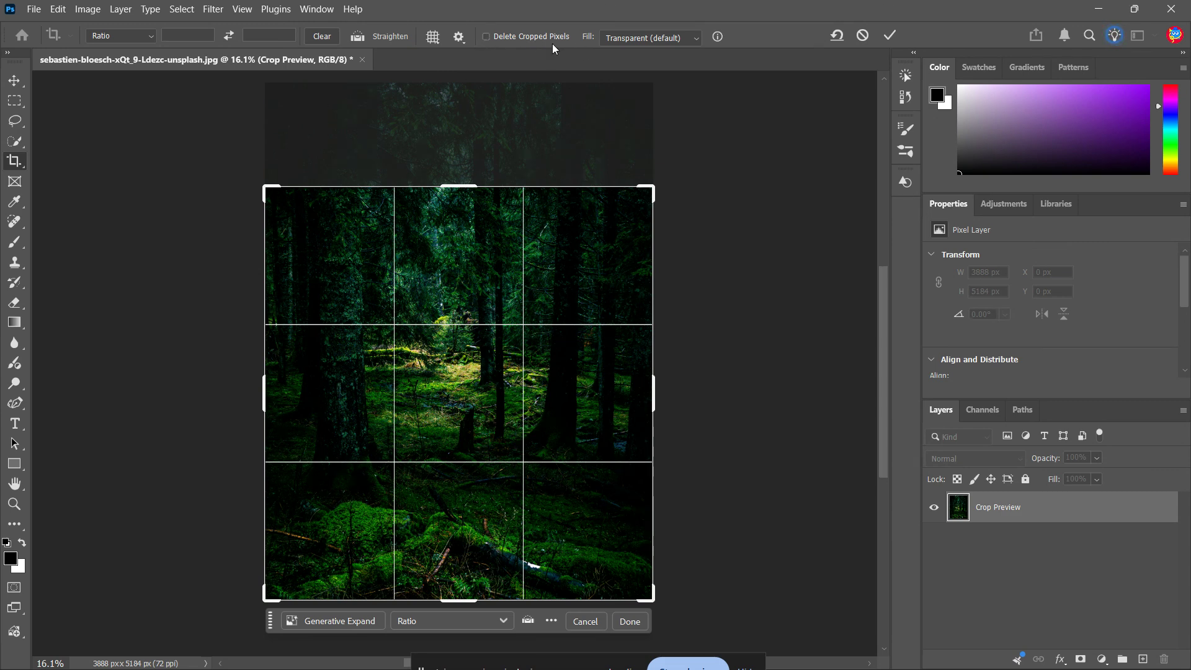
pyautogui.moveTo(466, 260); pyautogui.dragTo(464, 321)
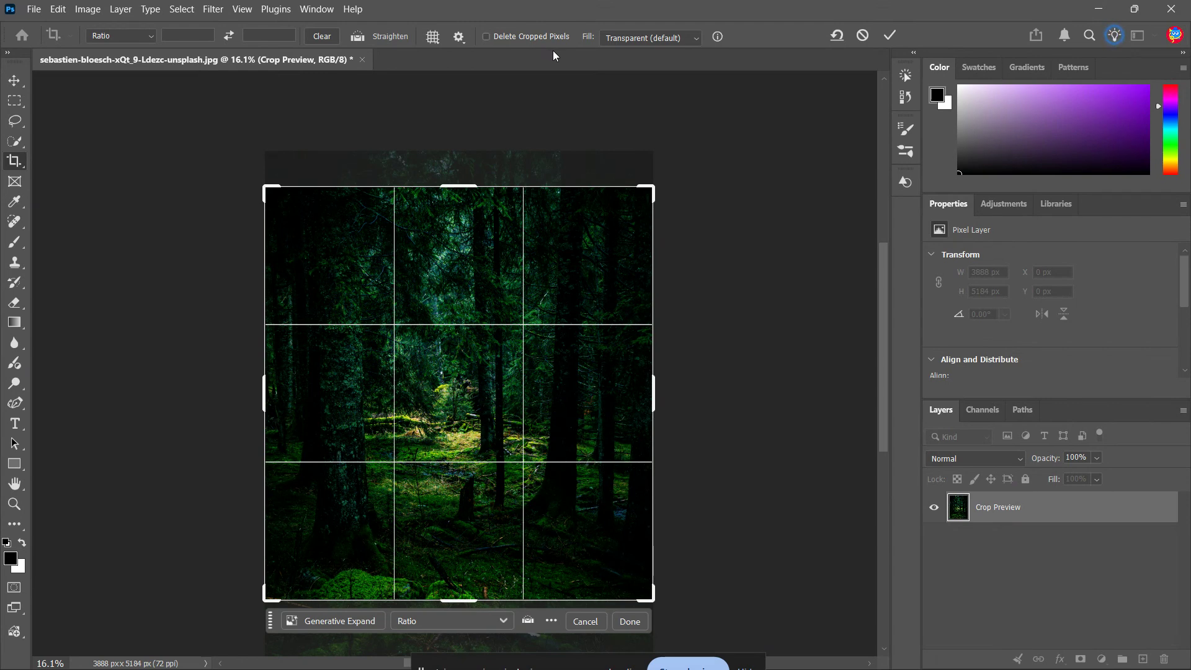
pyautogui.moveTo(460, 185)
pyautogui.mouseDown()
pyautogui.moveTo(468, 148)
pyautogui.moveTo(470, 216)
pyautogui.moveTo(473, 197)
pyautogui.mouseUp()
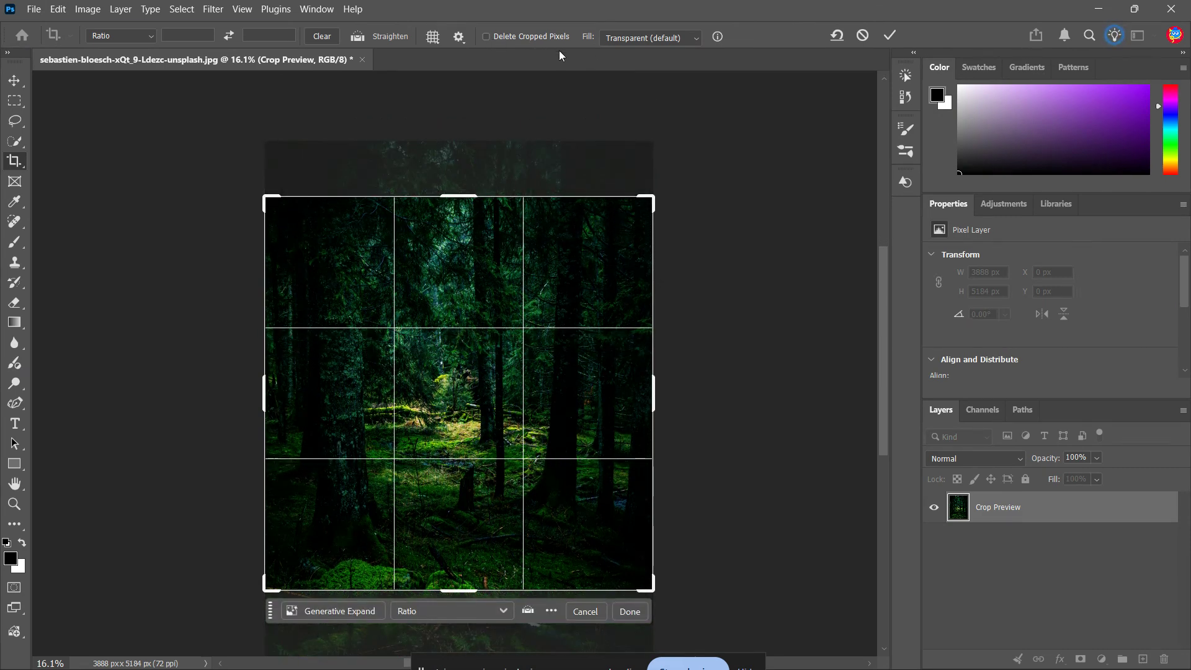
pyautogui.scroll(-2, 680, 333)
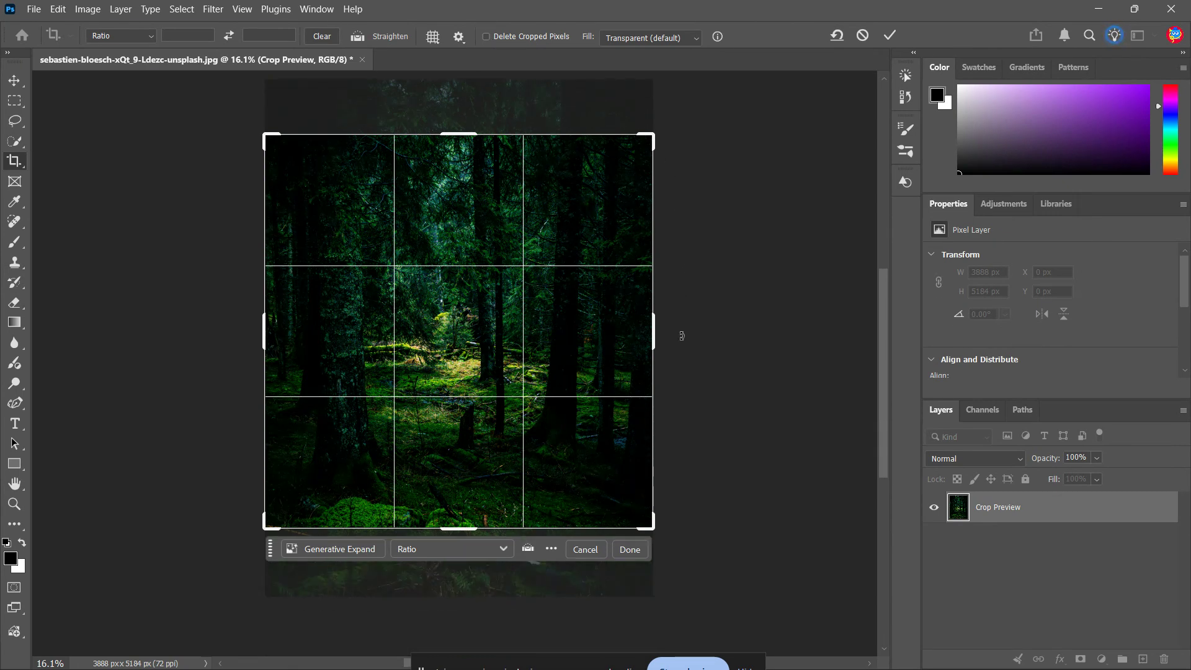
pyautogui.scroll(1, 681, 336)
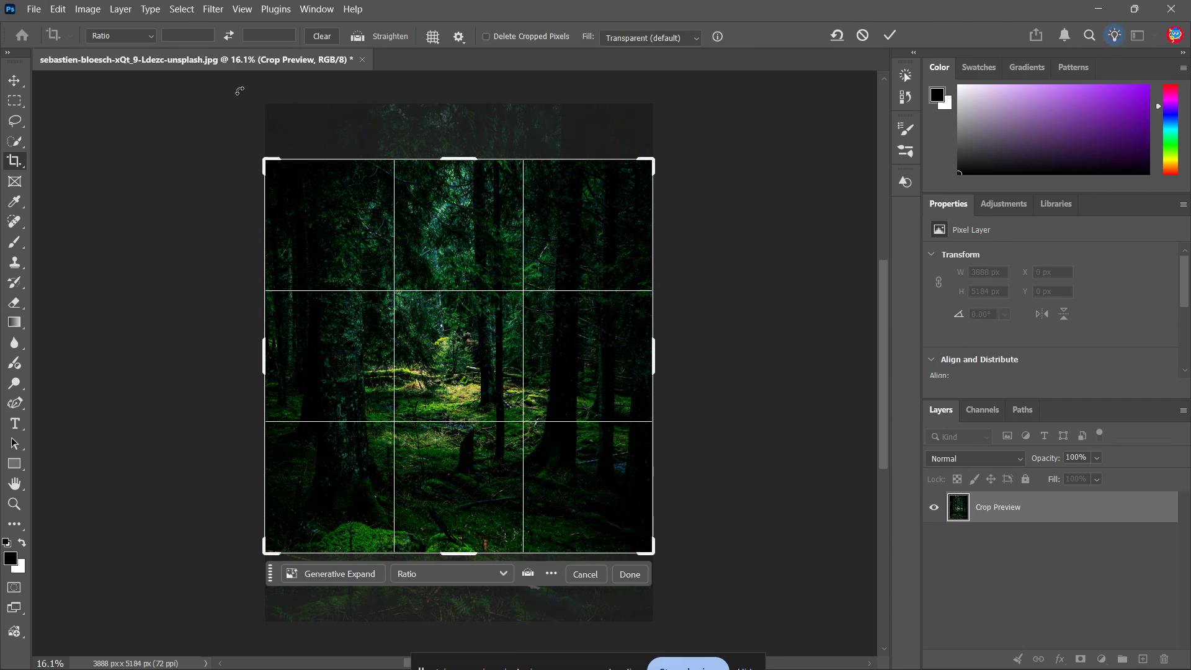
# Try the 1:1 (Square), 16:9 and W x H x Resolution presets on the crop frame.
pyautogui.click(139, 37)
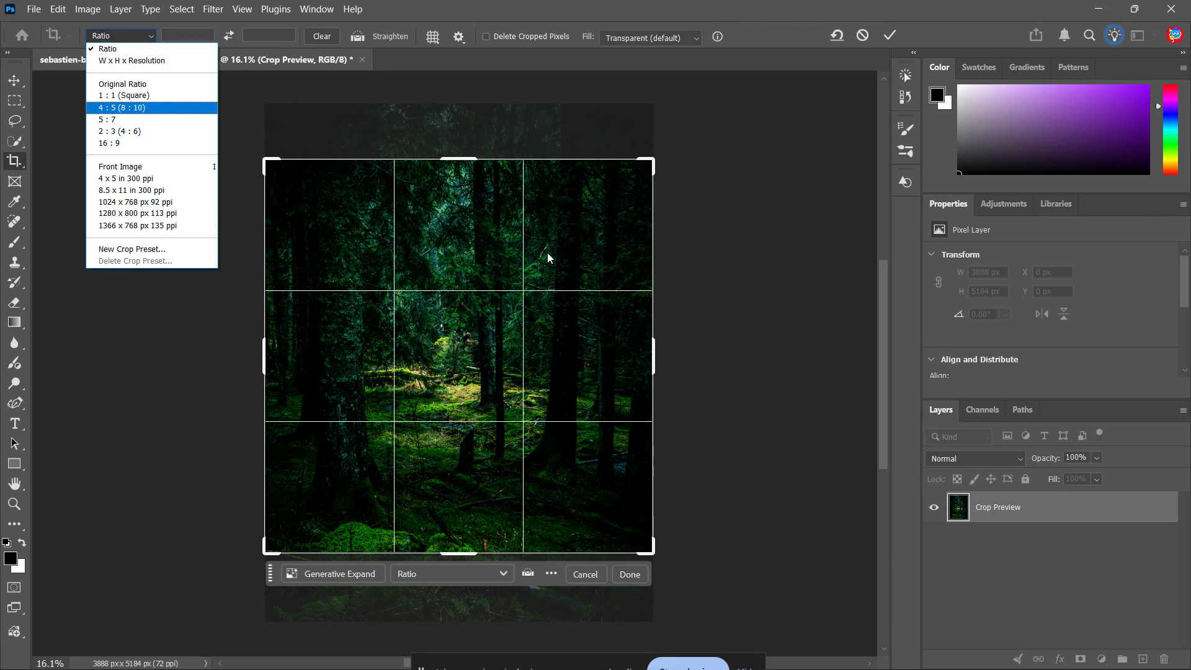
pyautogui.click(149, 36)
pyautogui.click(121, 35)
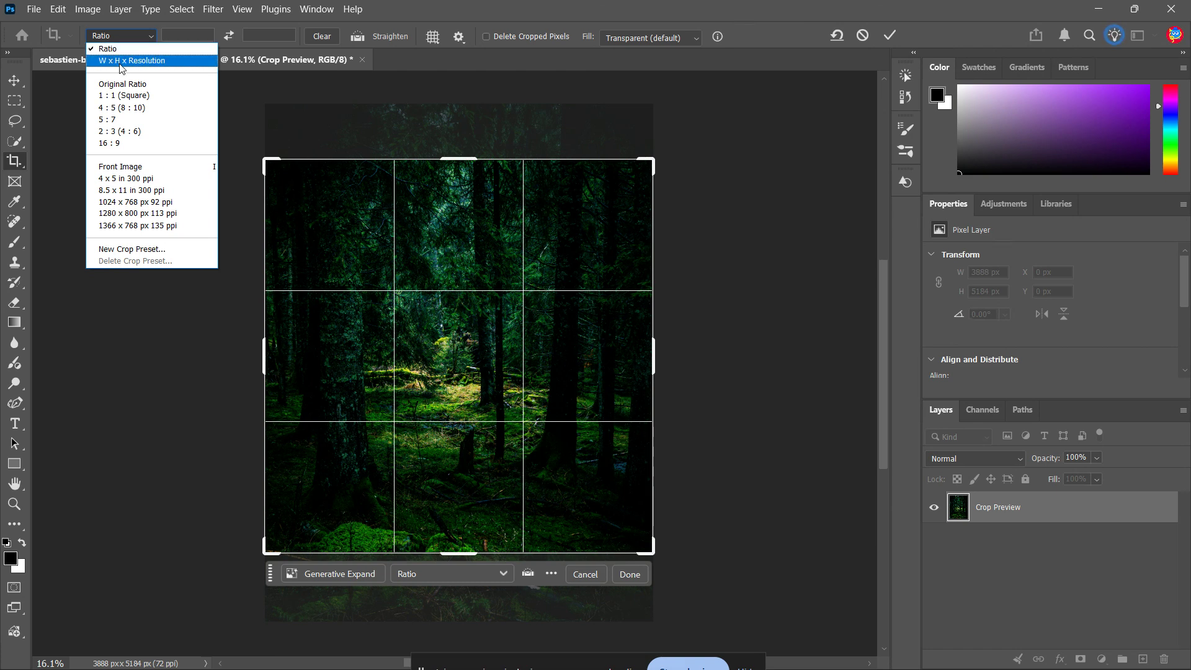
pyautogui.click(135, 96)
pyautogui.click(151, 35)
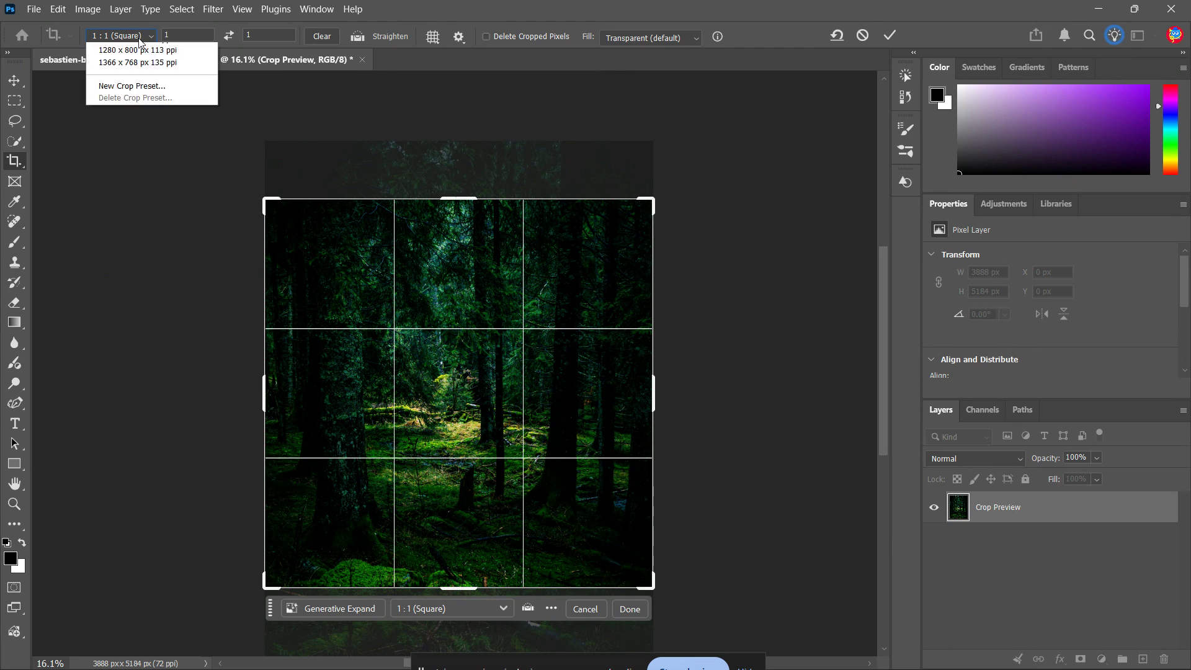
pyautogui.click(134, 145)
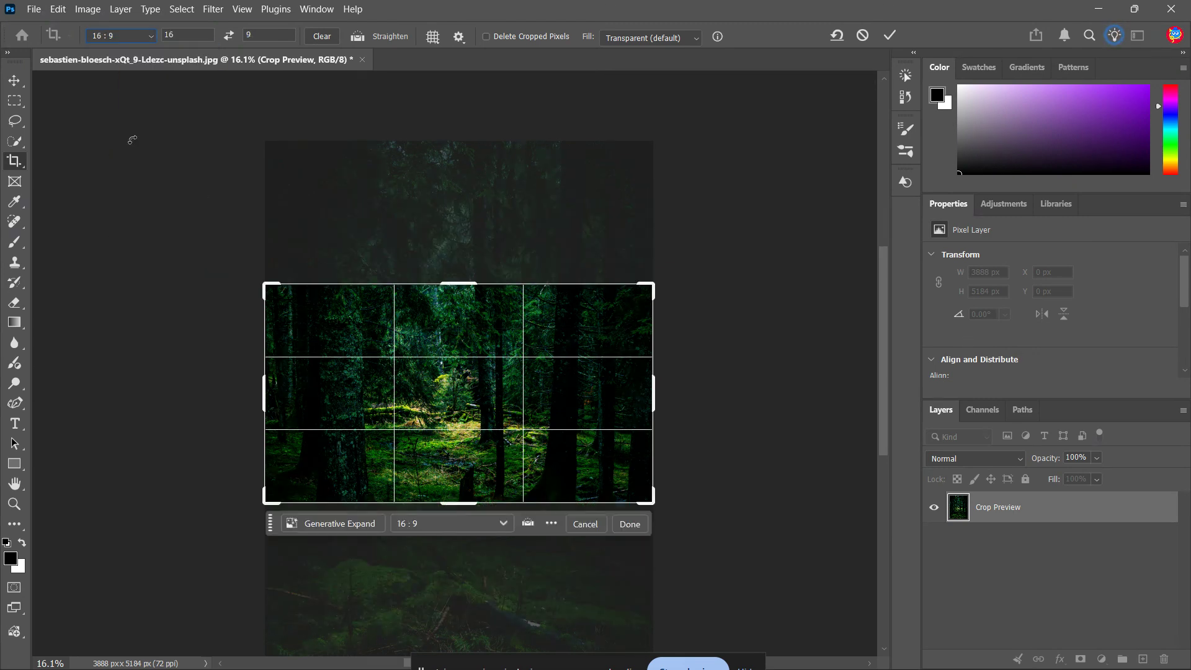
pyautogui.click(135, 37)
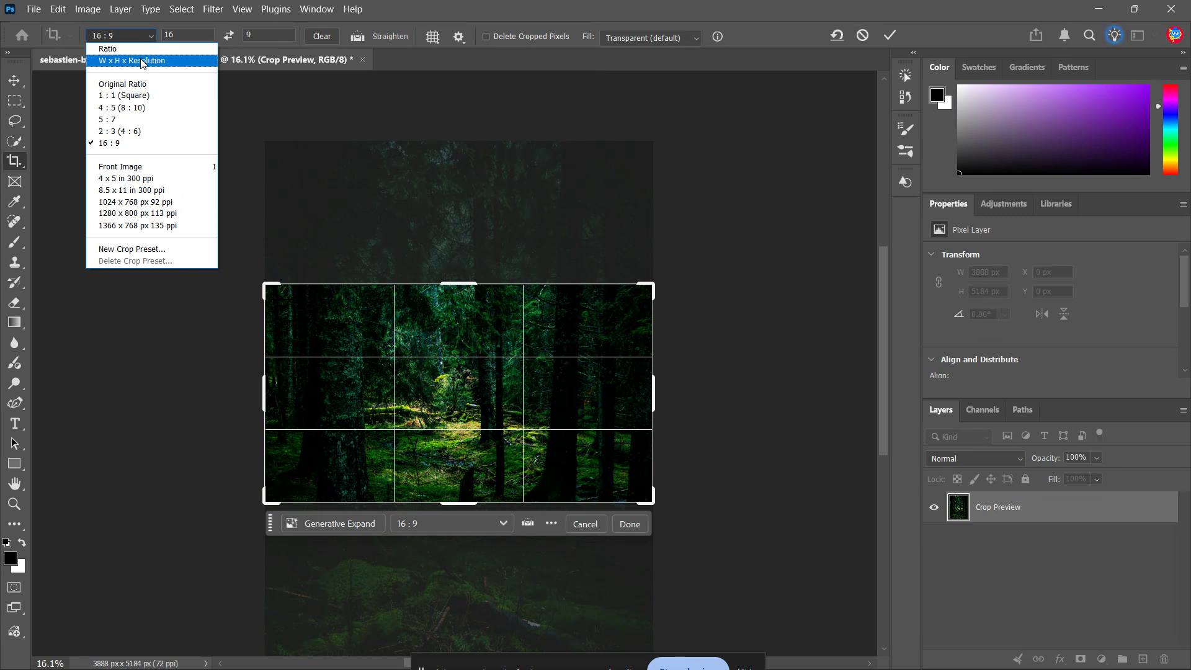
pyautogui.click(142, 57)
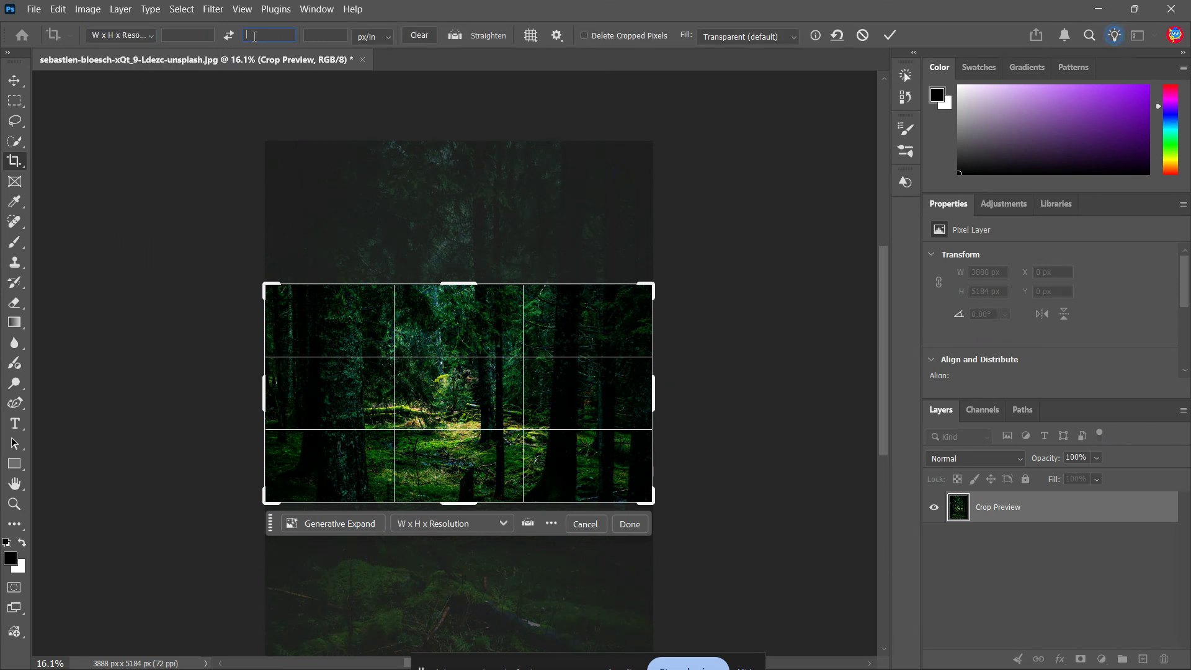
# Constrain the crop frame to 1:1 (Square) and move the photo down inside it.
pyautogui.click(149, 37)
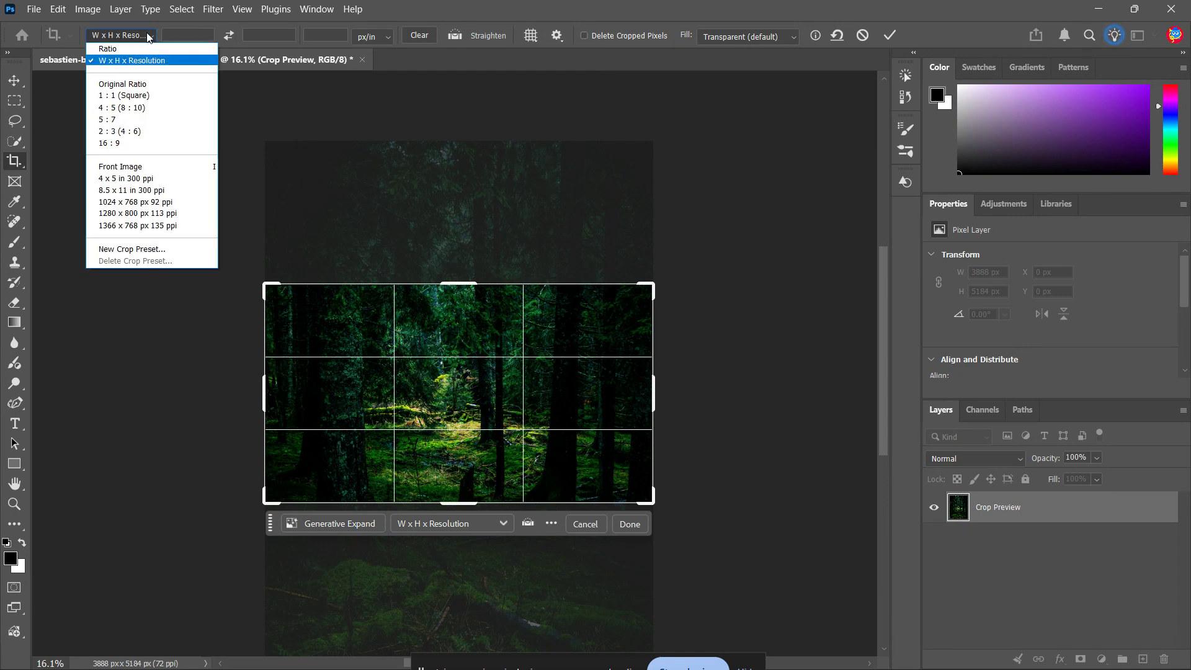
pyautogui.click(134, 91)
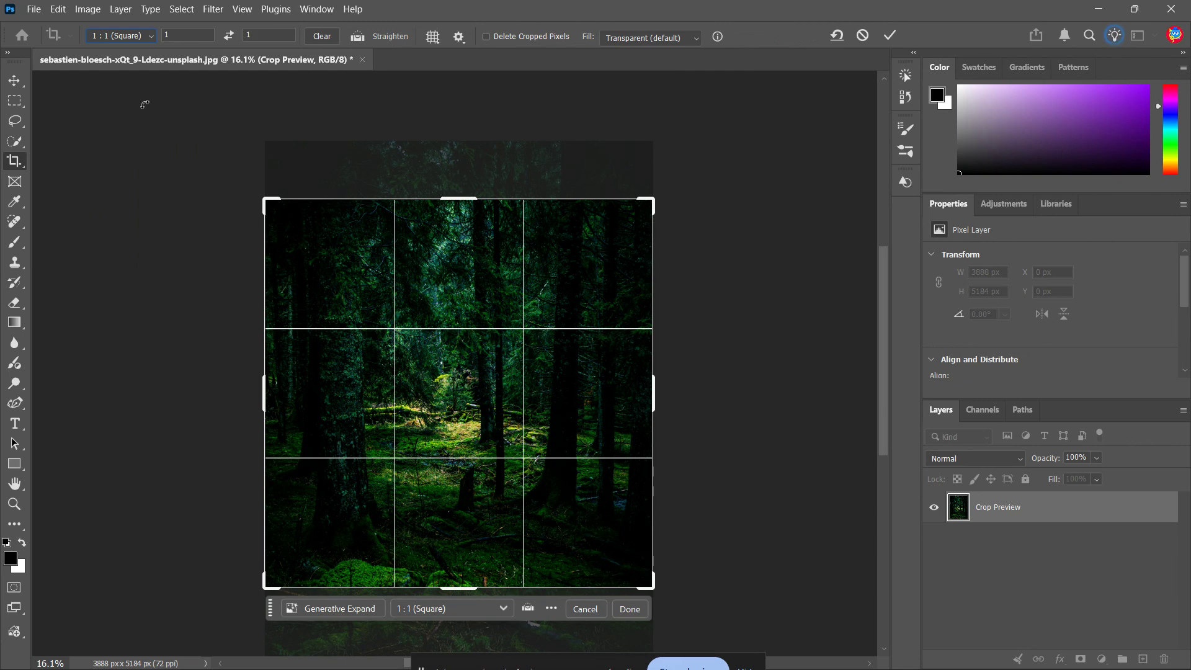
pyautogui.moveTo(466, 385); pyautogui.dragTo(466, 423)
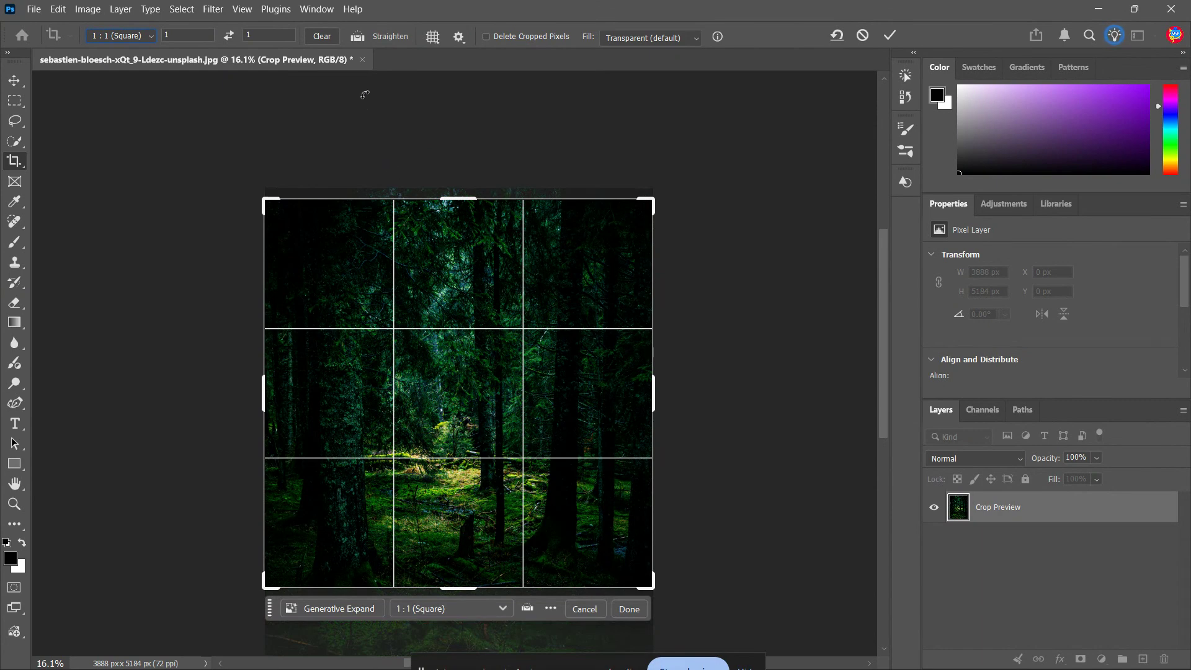
# Try the Grid and Diagonal overlays on the crop frame, and restore the Rule of Thirds overlay.
pyautogui.click(436, 38)
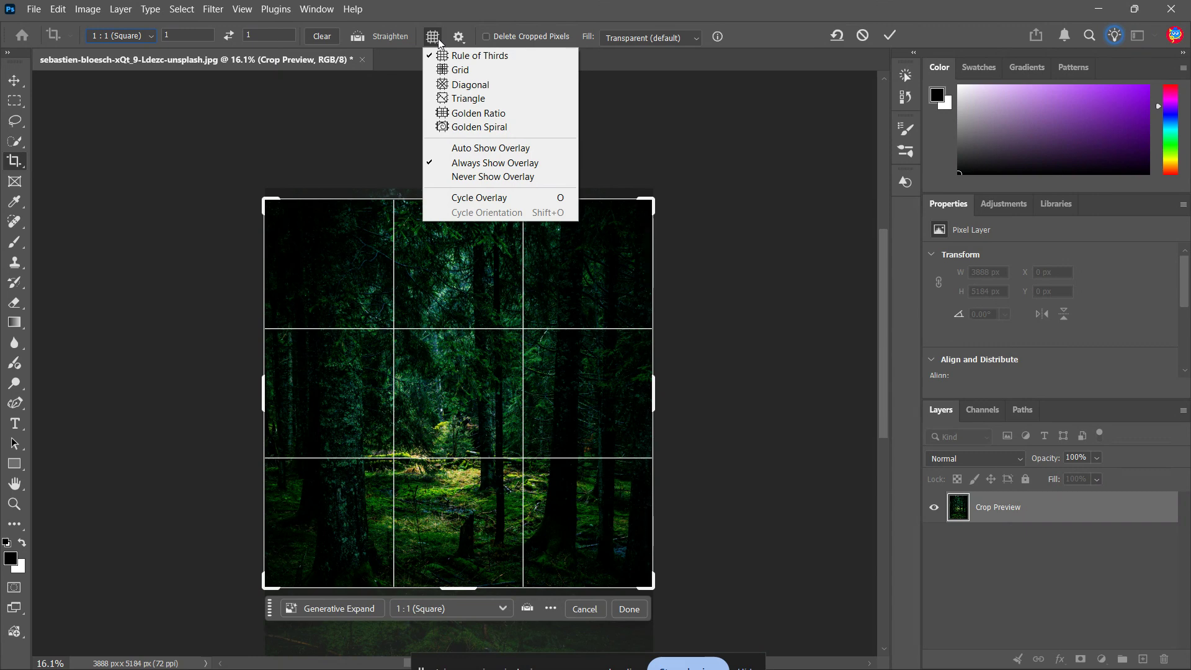
pyautogui.click(460, 69)
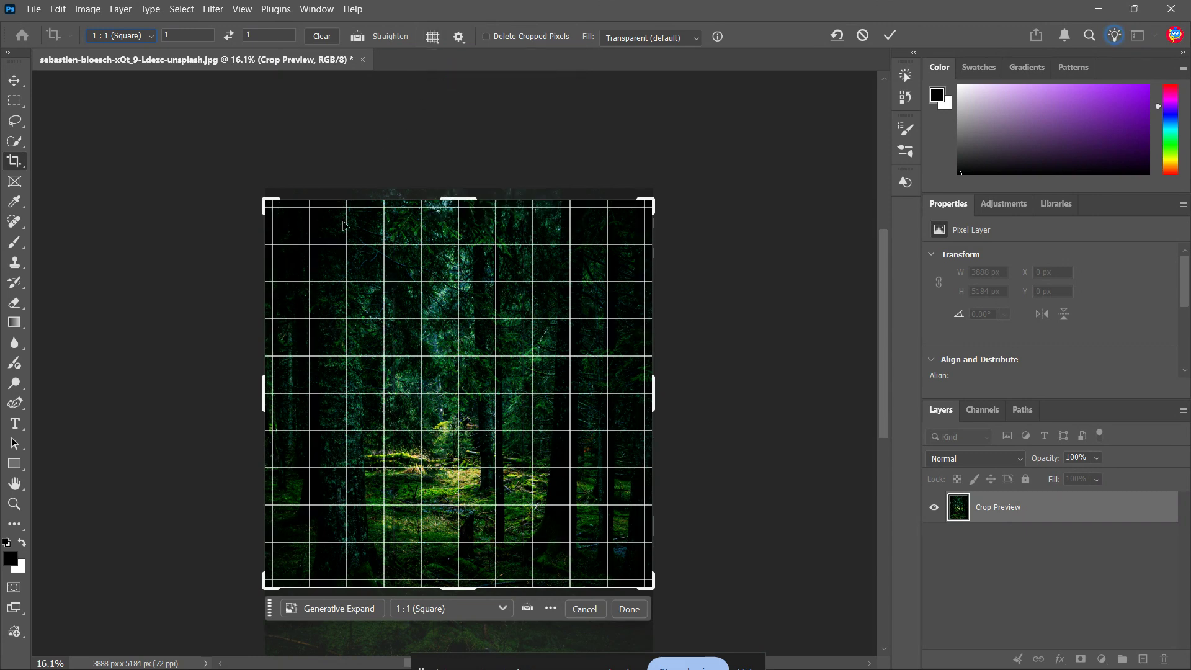
pyautogui.click(433, 38)
pyautogui.click(475, 87)
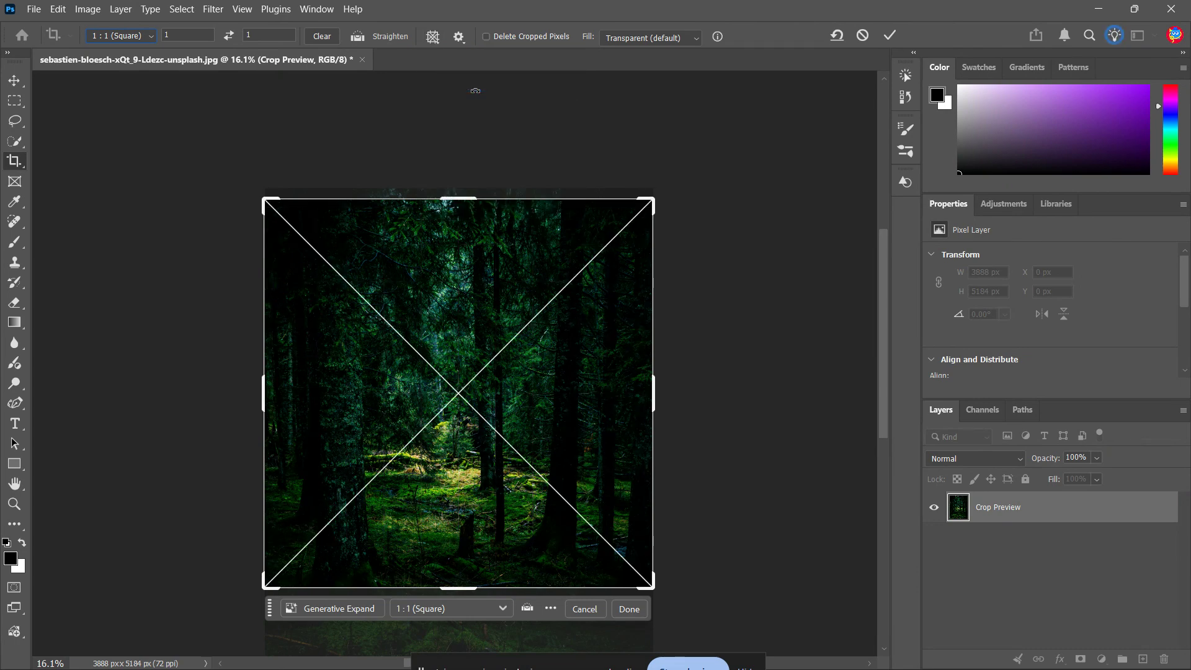
pyautogui.click(439, 39)
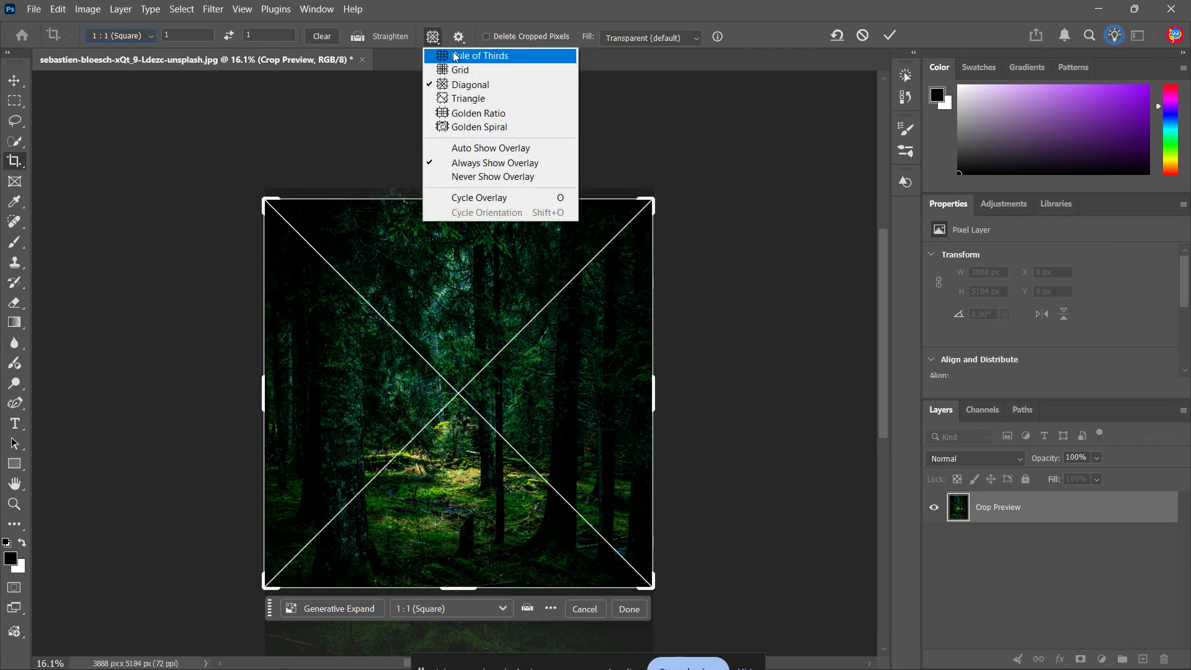
pyautogui.click(453, 54)
# Try the Triangle overlay on the square crop frame and change it to Golden Ratio.
pyautogui.click(434, 37)
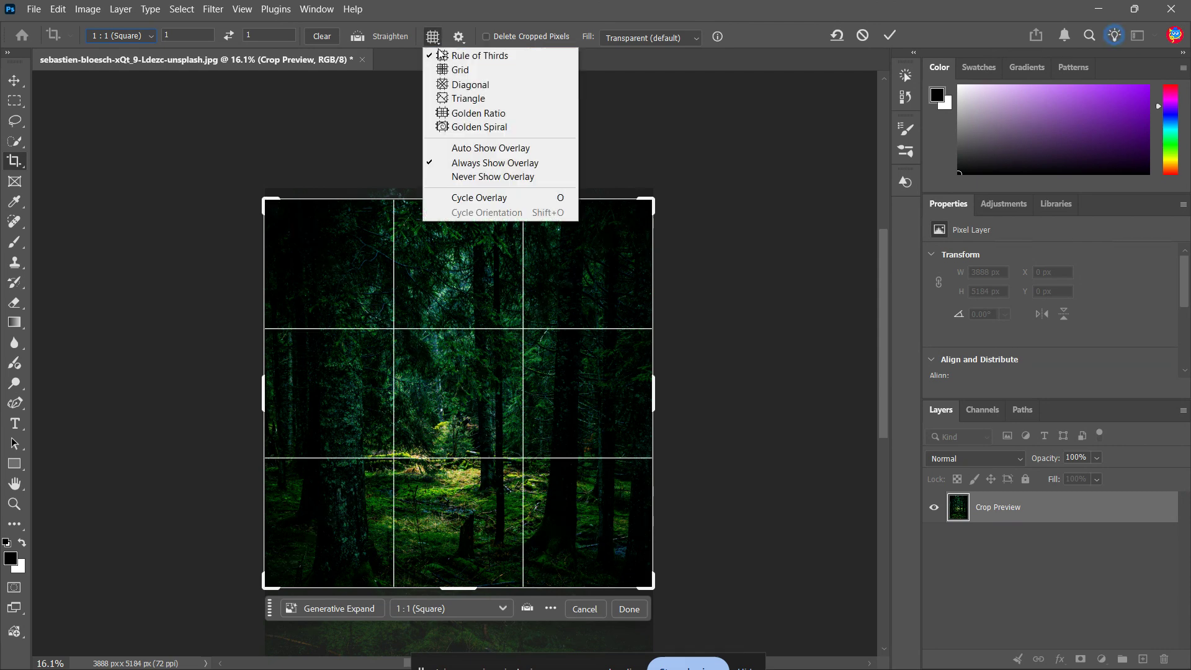
pyautogui.click(454, 100)
pyautogui.click(433, 37)
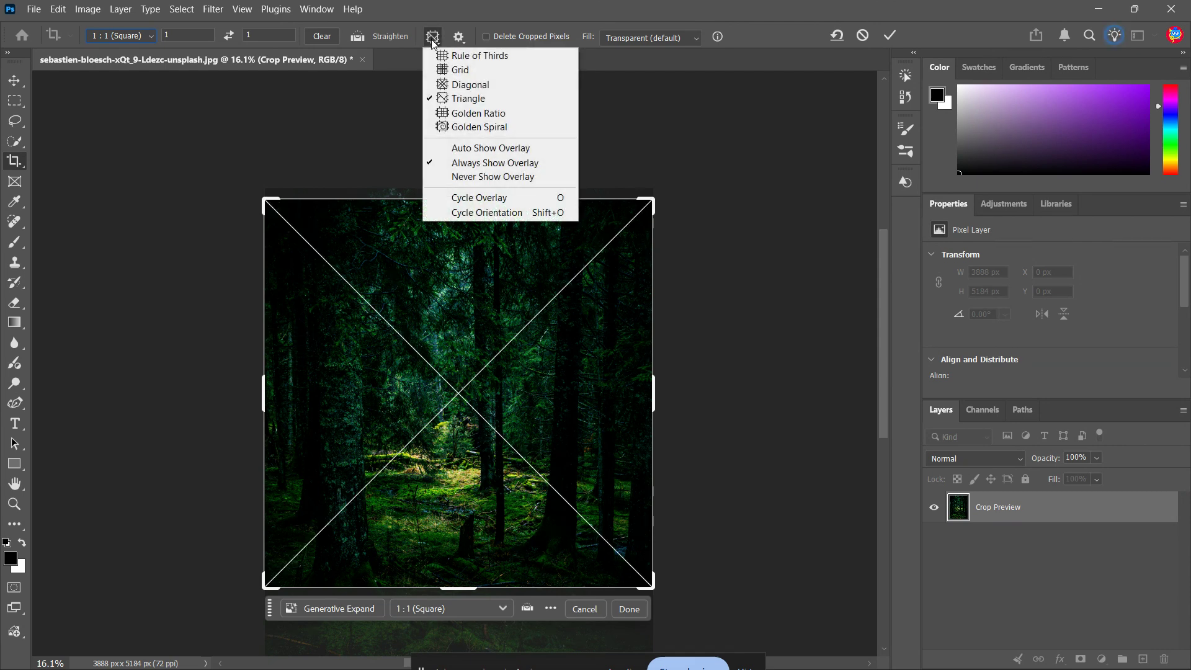
pyautogui.click(458, 112)
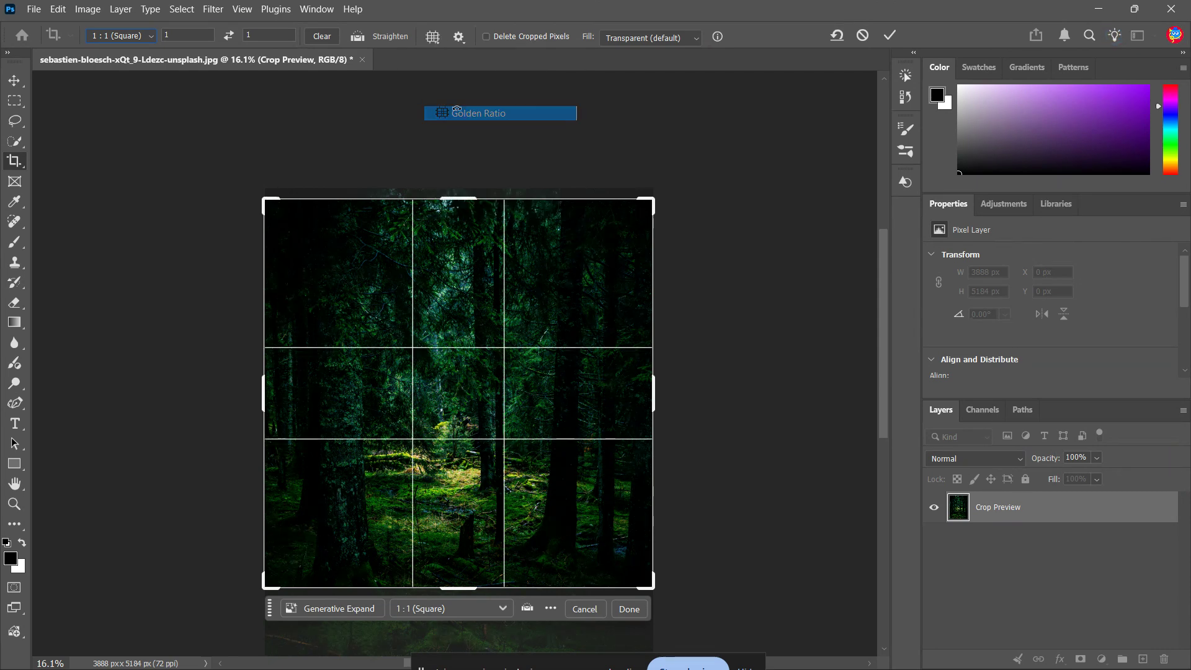
# Try the Golden Spiral overlay on the square crop frame and change it to Grid.
pyautogui.click(457, 37)
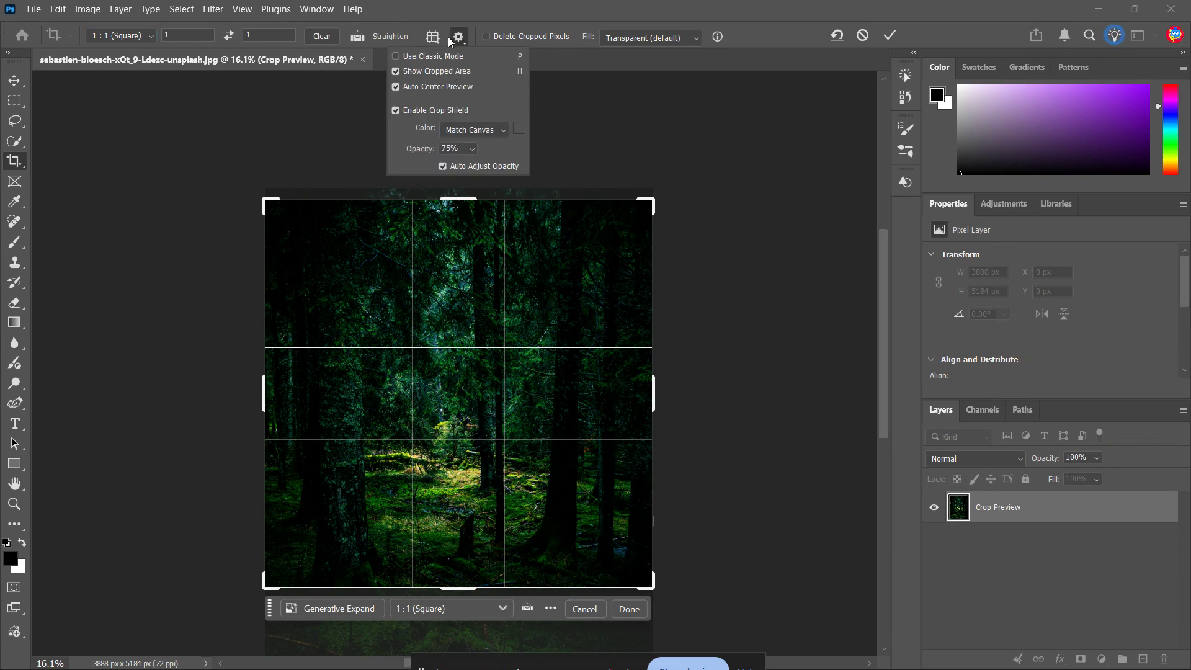
pyautogui.click(433, 37)
pyautogui.click(459, 127)
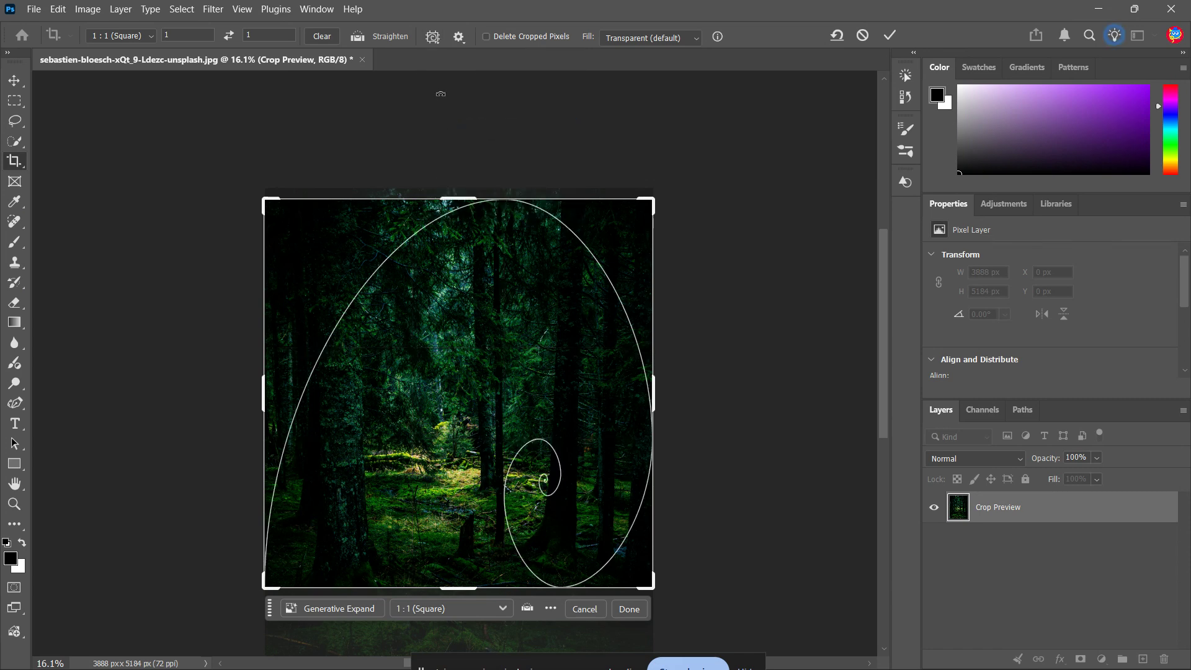
pyautogui.click(433, 38)
pyautogui.click(444, 65)
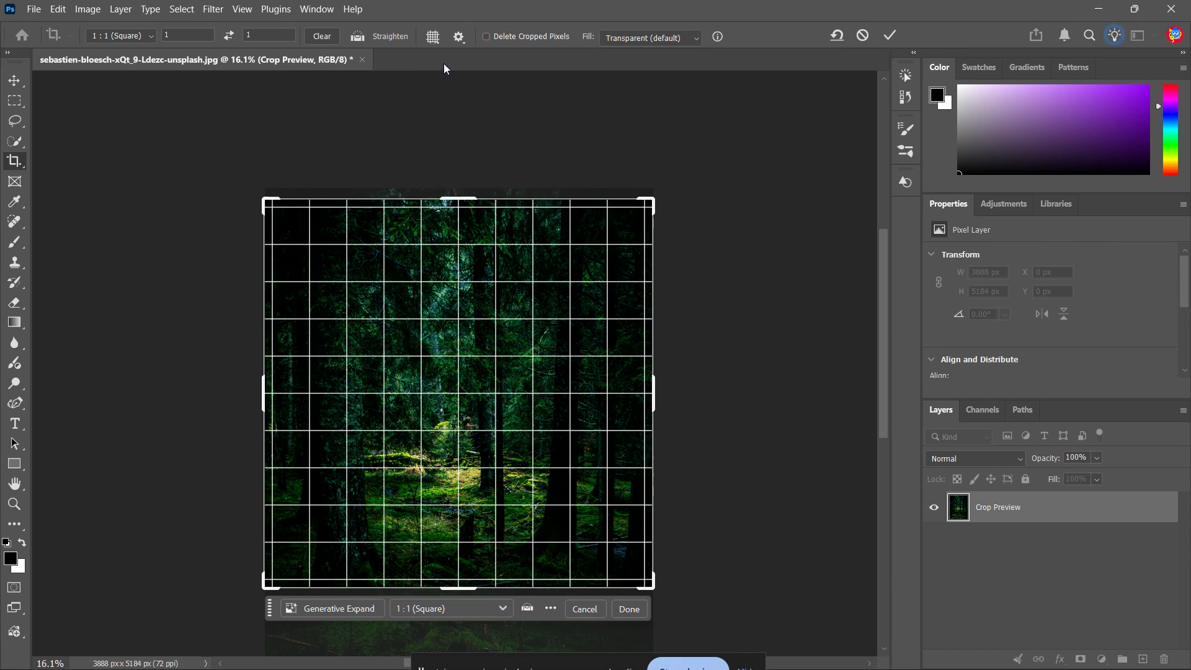
# Move the photo slightly up inside the square crop frame and apply the crop, ending with the Move tool active.
pyautogui.moveTo(434, 389)
pyautogui.mouseDown()
pyautogui.moveTo(433, 406)
pyautogui.moveTo(440, 371)
pyautogui.mouseUp()
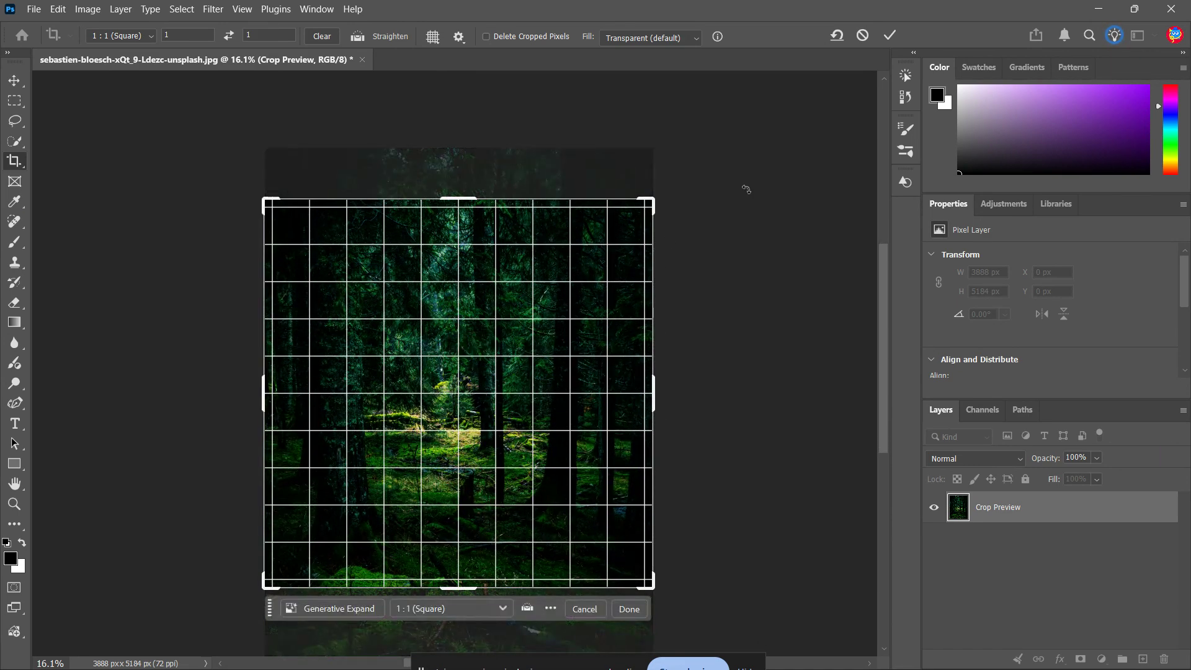
pyautogui.click(888, 42)
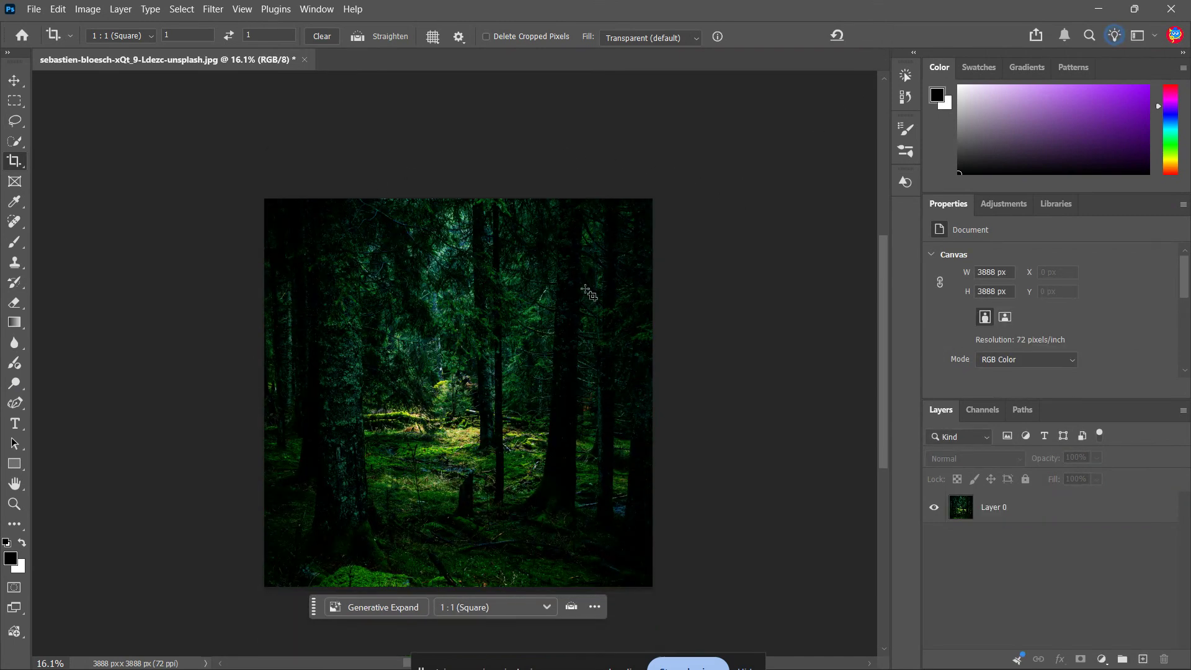
pyautogui.press('v')
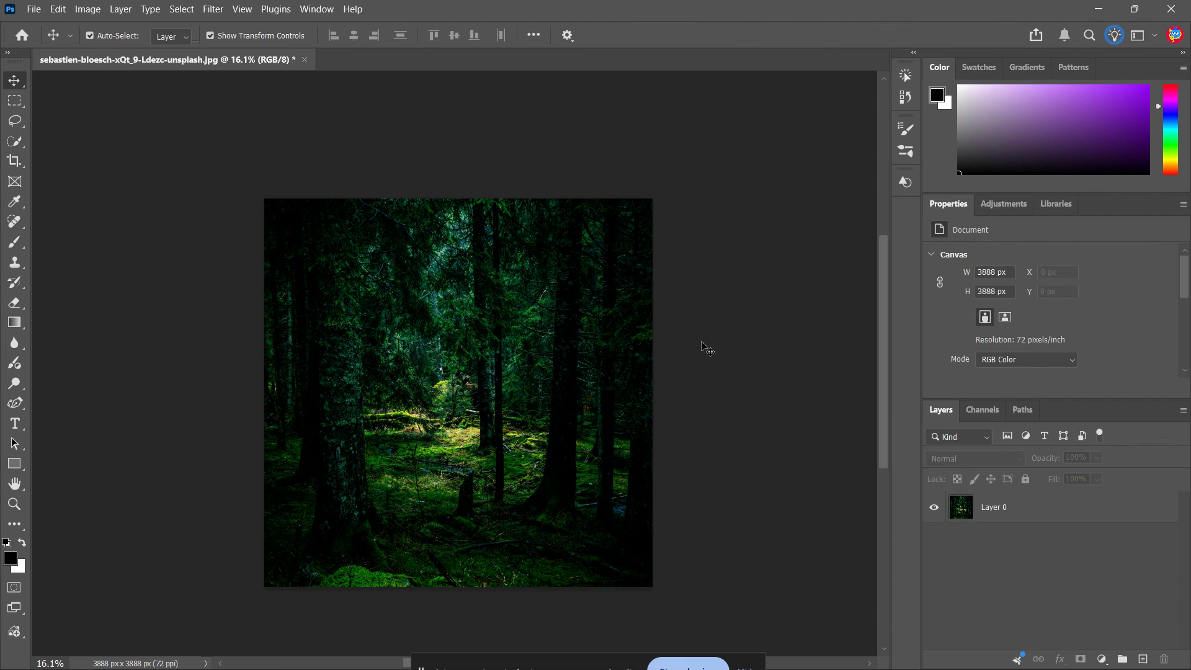